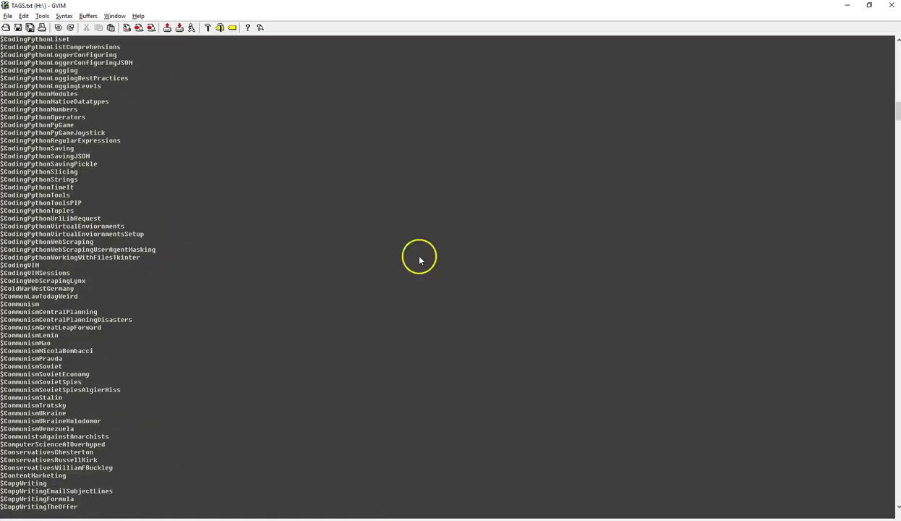
# Look through the alphabetical list of $-prefixed tags in TAGS.txt, from the ancient-states tags through the monarchs tags.
pyautogui.scroll(-16, 816, 168)
pyautogui.scroll(-10, 813, 168)
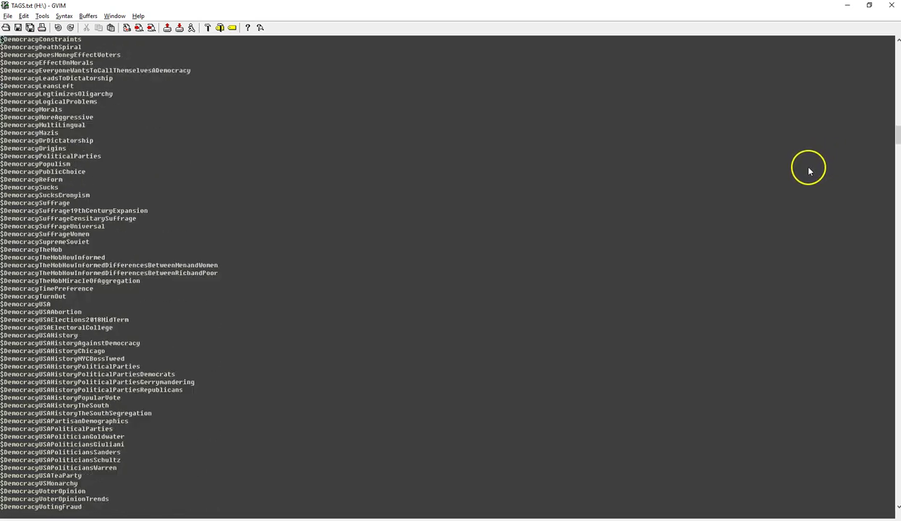
pyautogui.scroll(20, 808, 169)
pyautogui.scroll(20, 766, 200)
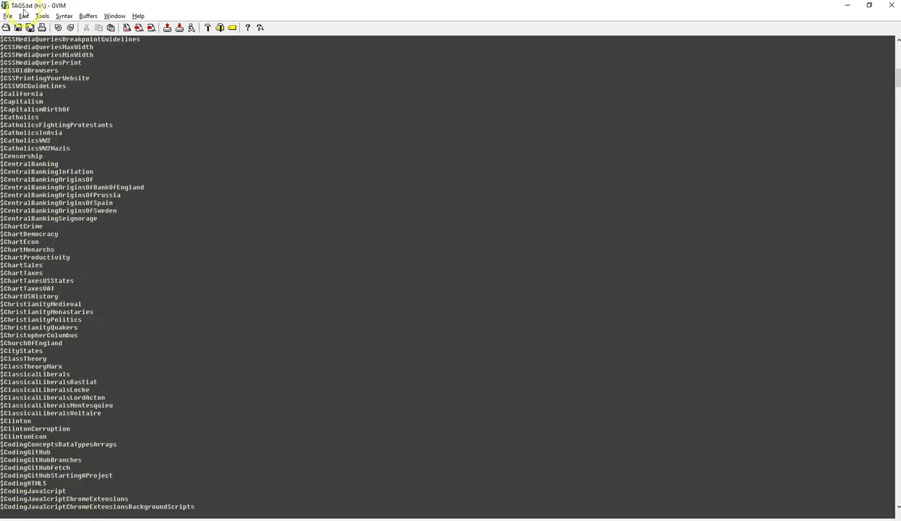
pyautogui.scroll(19, 210, 286)
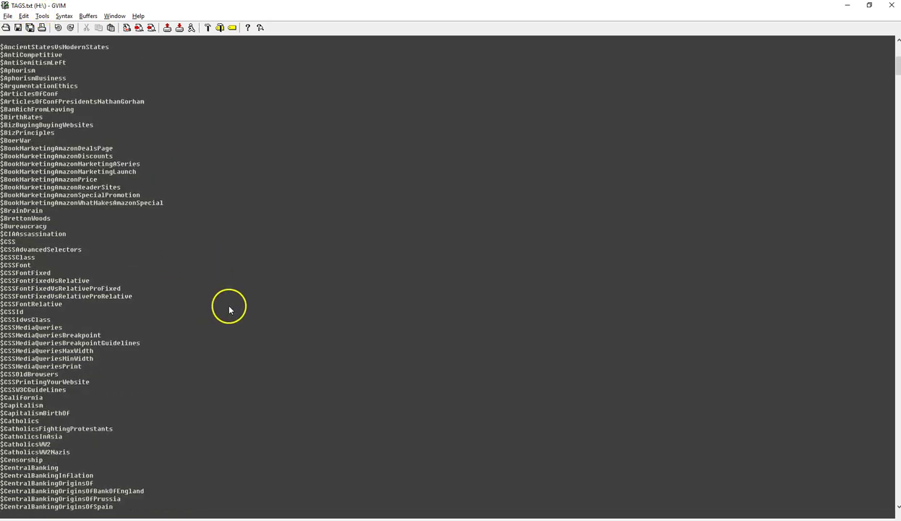
pyautogui.scroll(-20, 232, 307)
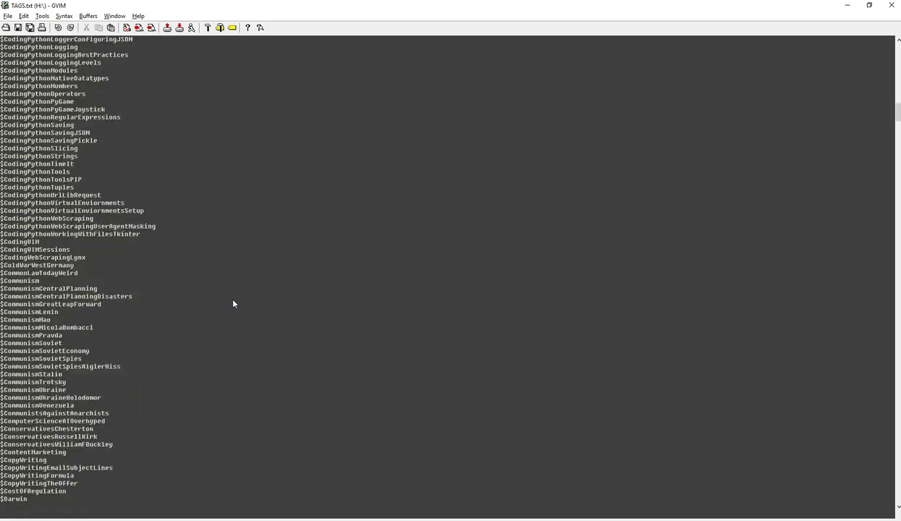
pyautogui.scroll(-20, 233, 304)
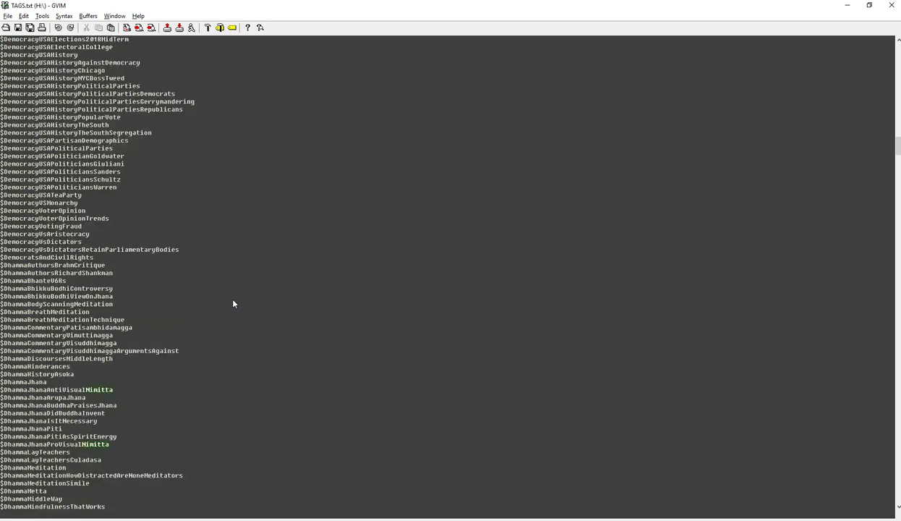
pyautogui.scroll(-20, 233, 303)
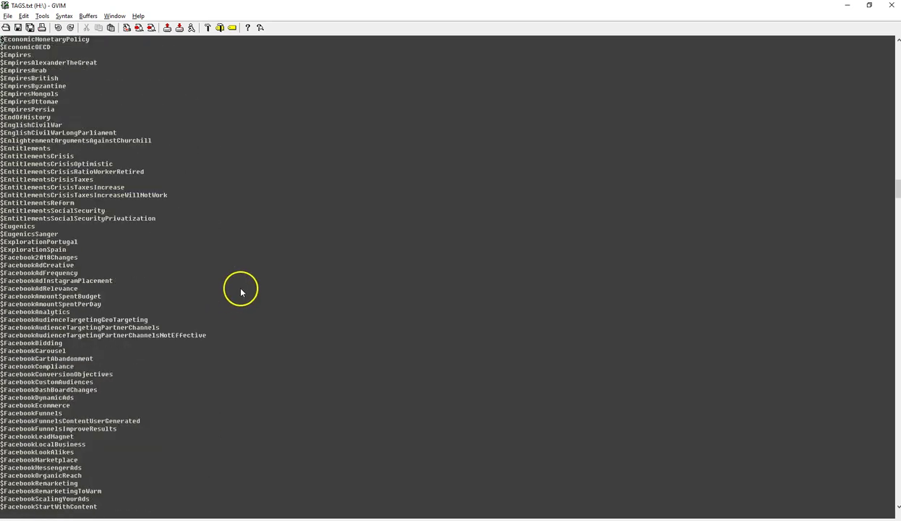
pyautogui.scroll(-12, 547, 211)
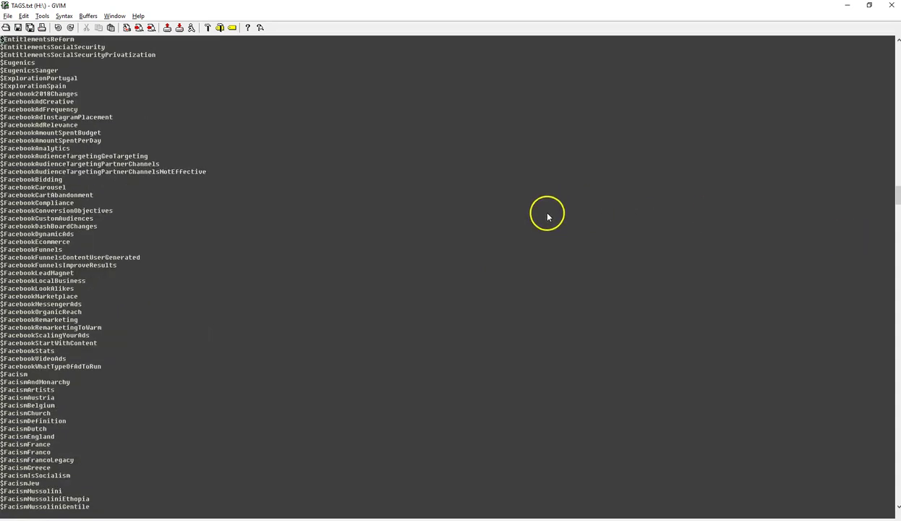
pyautogui.scroll(-20, 531, 205)
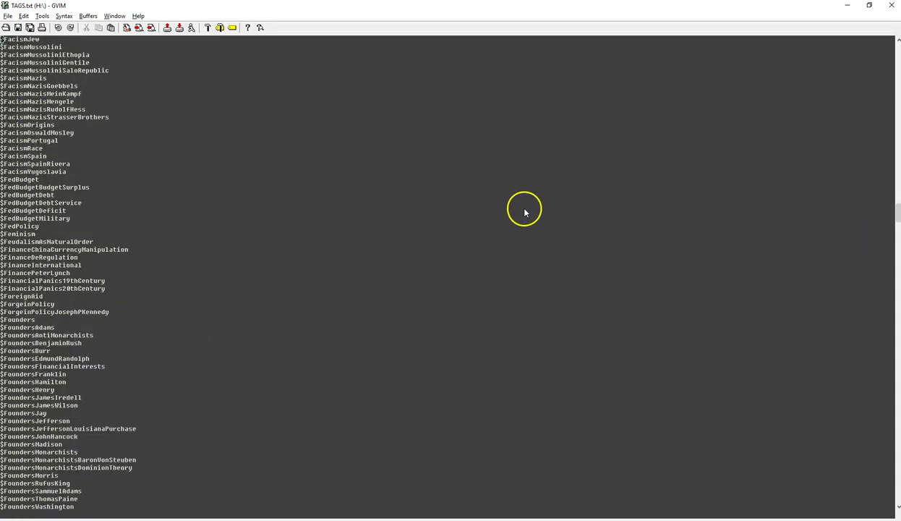
pyautogui.scroll(-20, 521, 224)
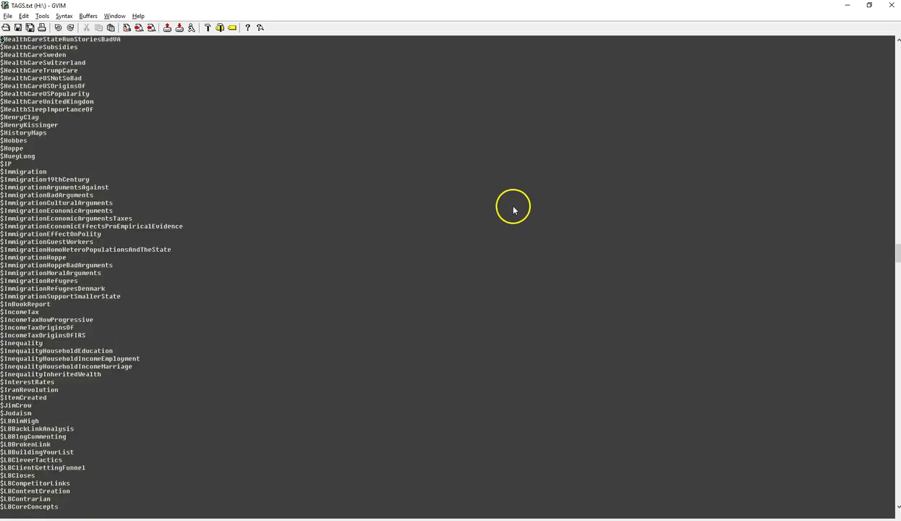
pyautogui.scroll(-20, 534, 244)
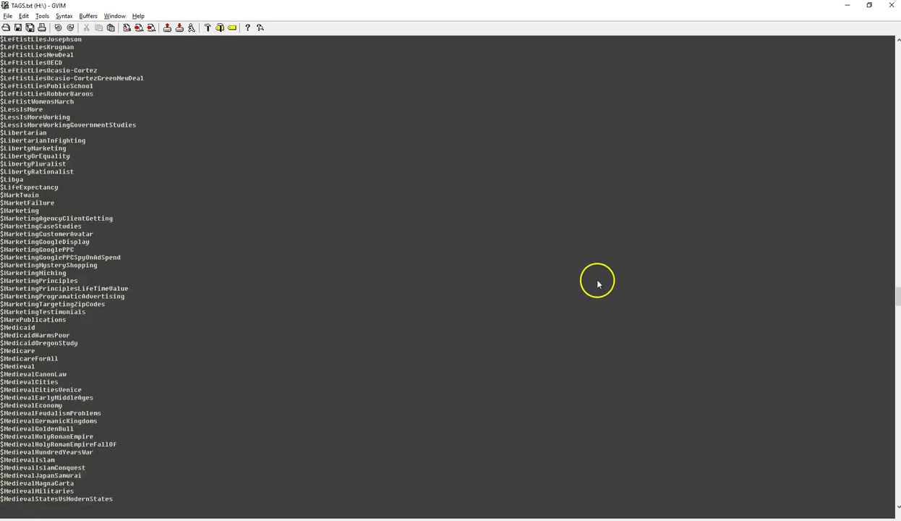
pyautogui.scroll(-5, 597, 272)
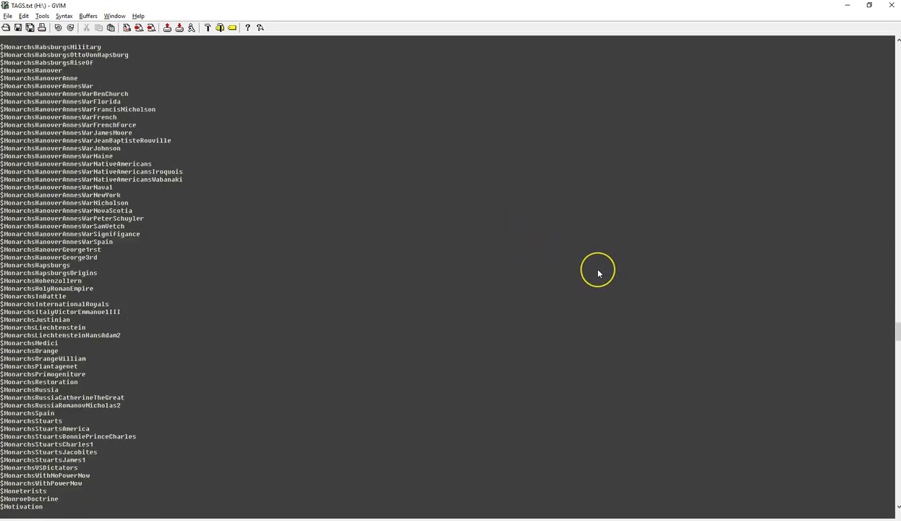
pyautogui.scroll(20, 598, 271)
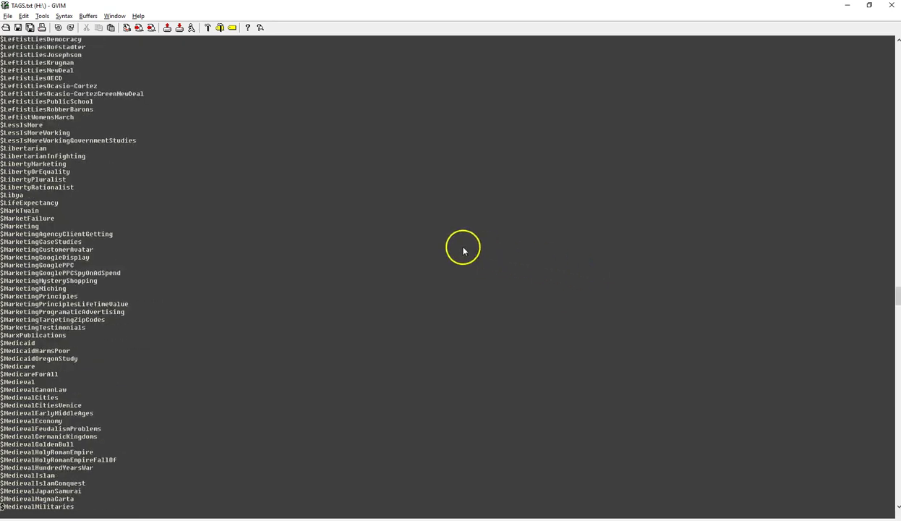
# Switch to SuperMemo and examine the $DemocracyAthens tag and its dollar-sign prefix at the start of the element about Greek democracy.
pyautogui.hotkey('alt', 'Tab')
pyautogui.hotkey('alt', 'Tab')
pyautogui.hotkey('alt', 'Tab')
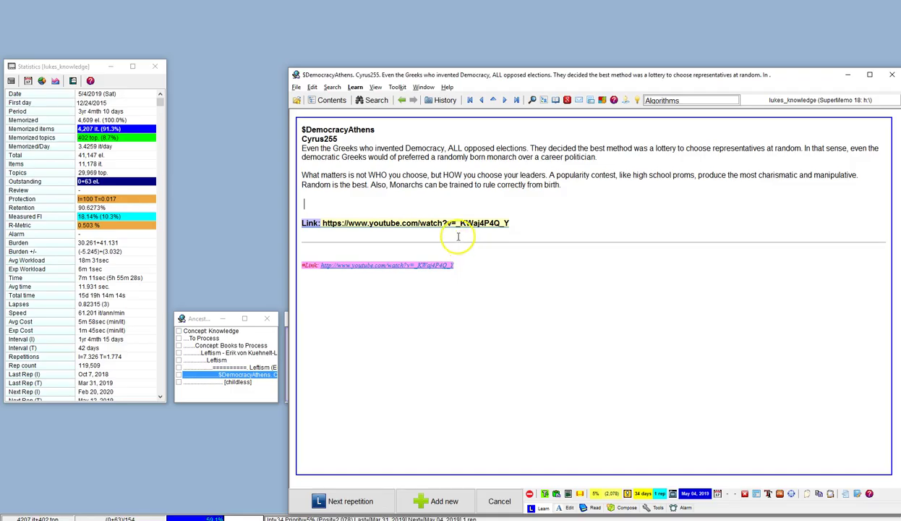
pyautogui.doubleClick(327, 129)
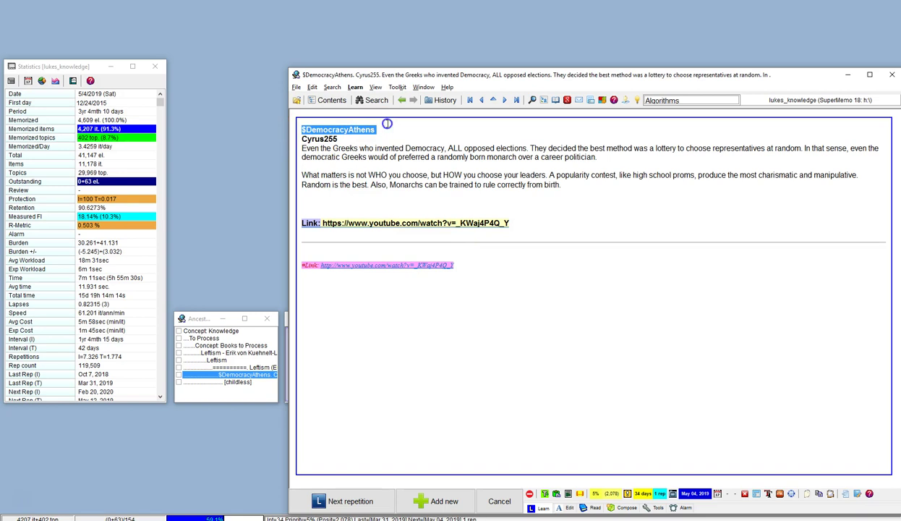
pyautogui.click(300, 131)
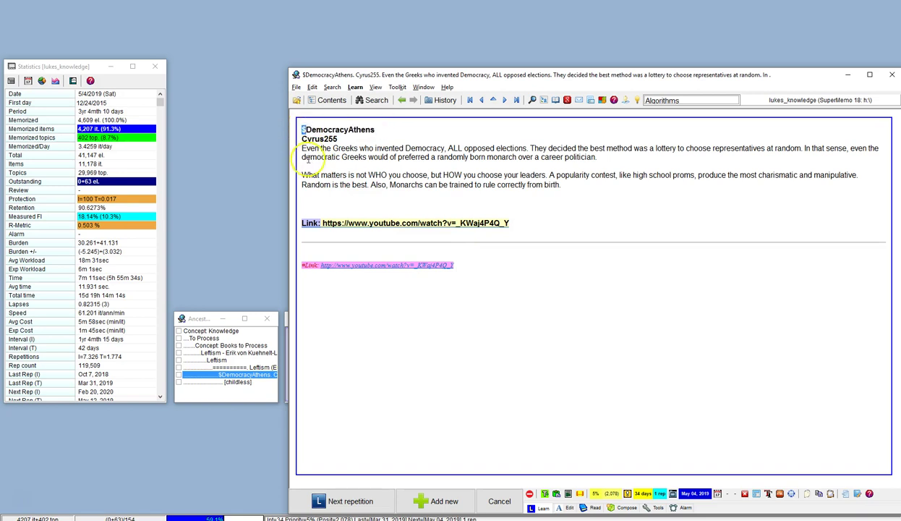
pyautogui.moveTo(339, 75); pyautogui.dragTo(258, 67)
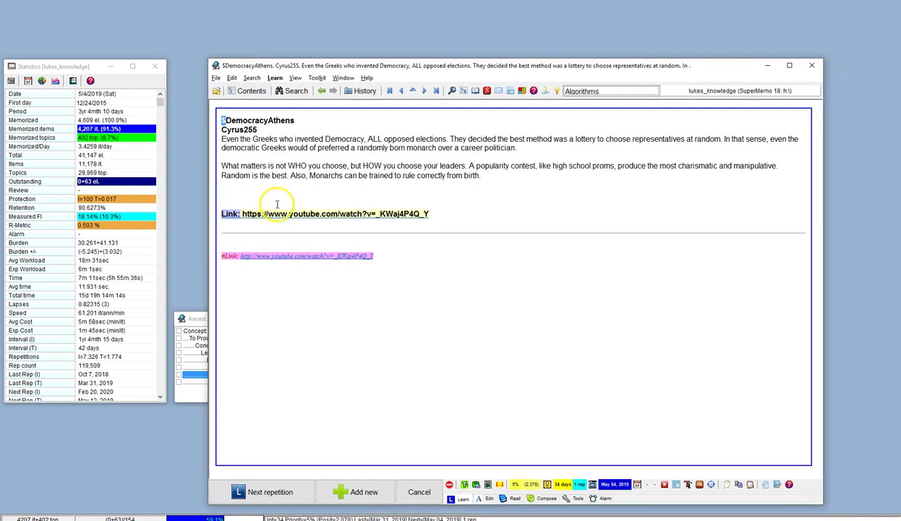
pyautogui.click(244, 175)
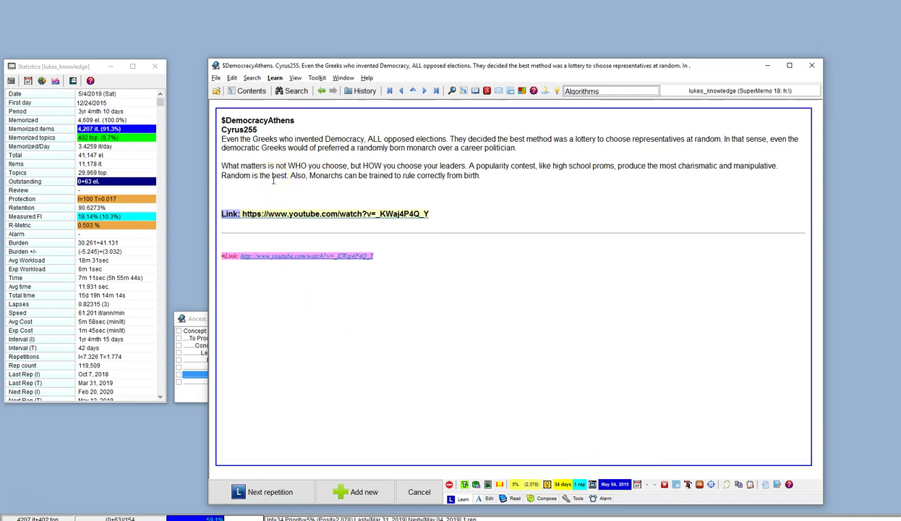
pyautogui.click(287, 165)
# Switch to TAGS.txt in GVIM and examine how the $Medieval tags branch into more specific subtopics.
pyautogui.hotkey('alt', 'Tab')
pyautogui.scroll(-20, 241, 282)
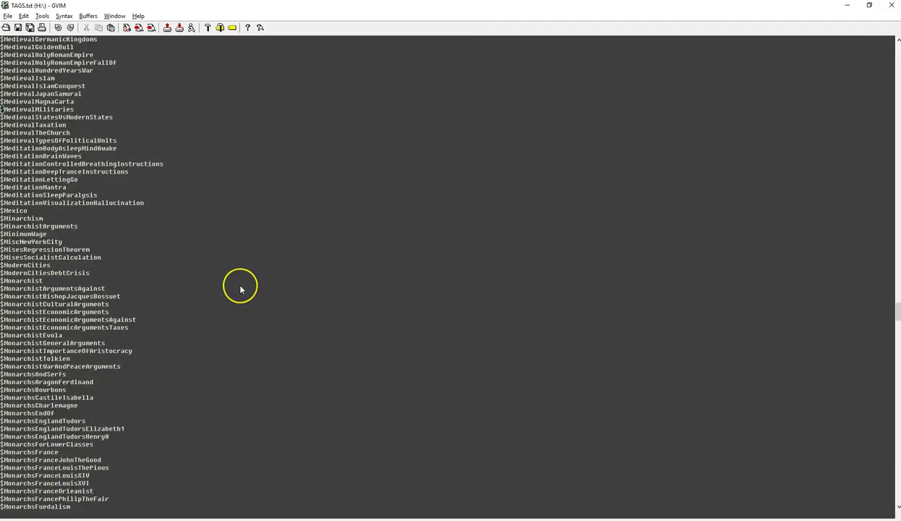
pyautogui.scroll(6, 241, 289)
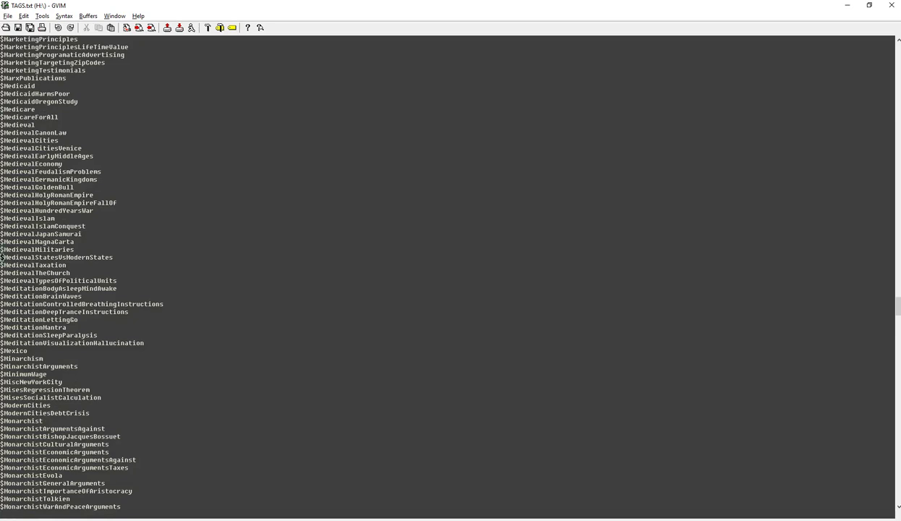
pyautogui.click(12, 130)
pyautogui.press('v')
pyautogui.scroll(-1, 91, 203)
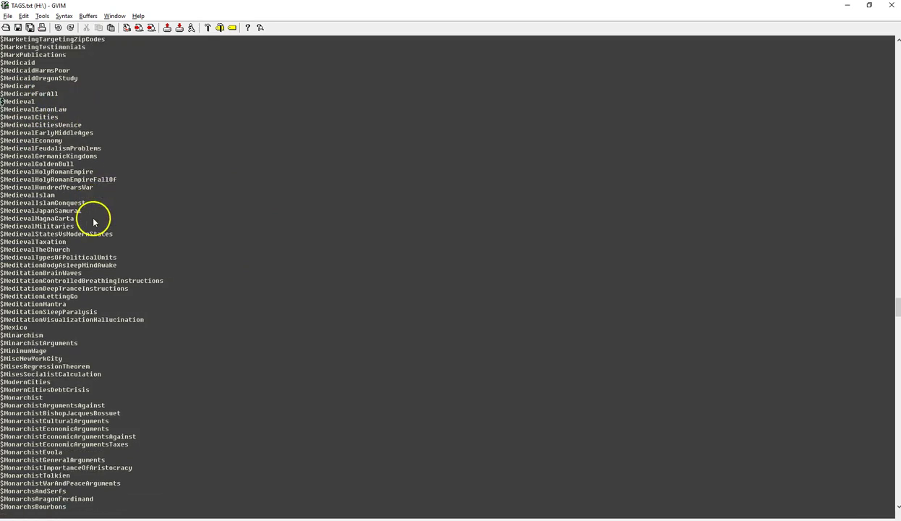
pyautogui.scroll(3, 95, 215)
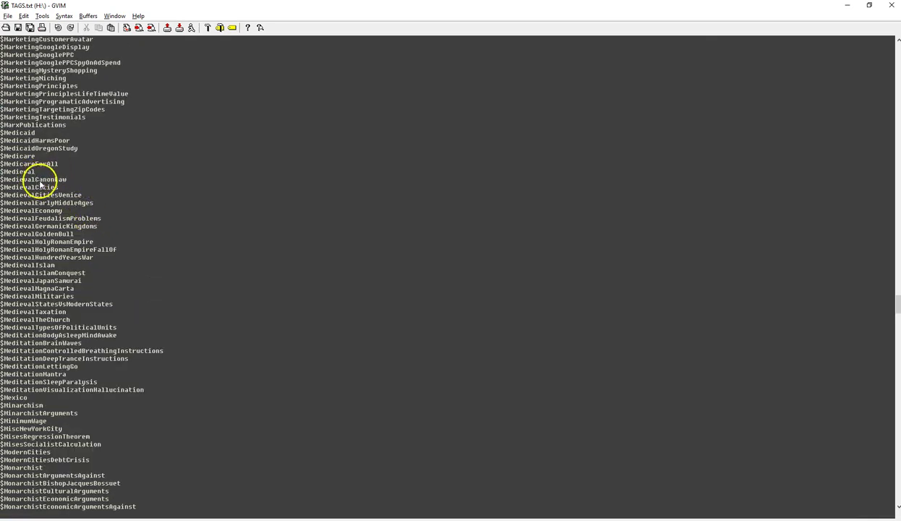
pyautogui.scroll(-1, 61, 194)
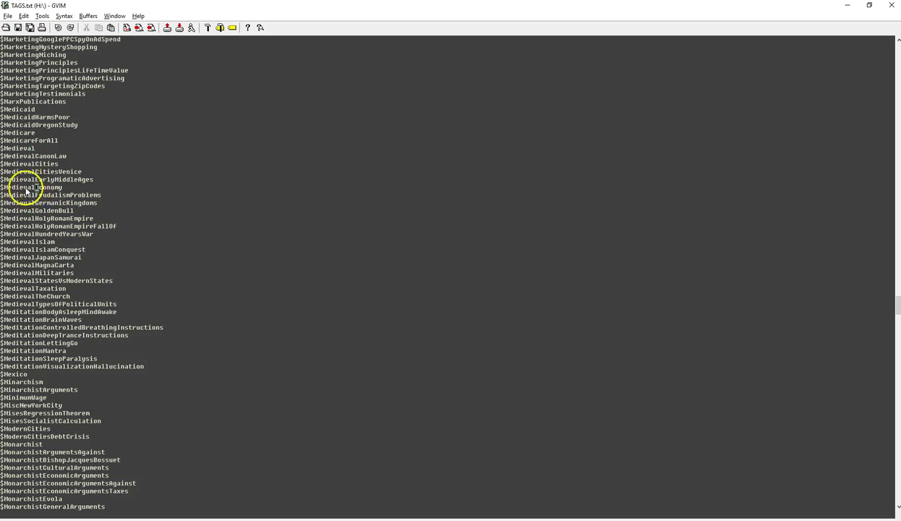
pyautogui.scroll(-7, 67, 202)
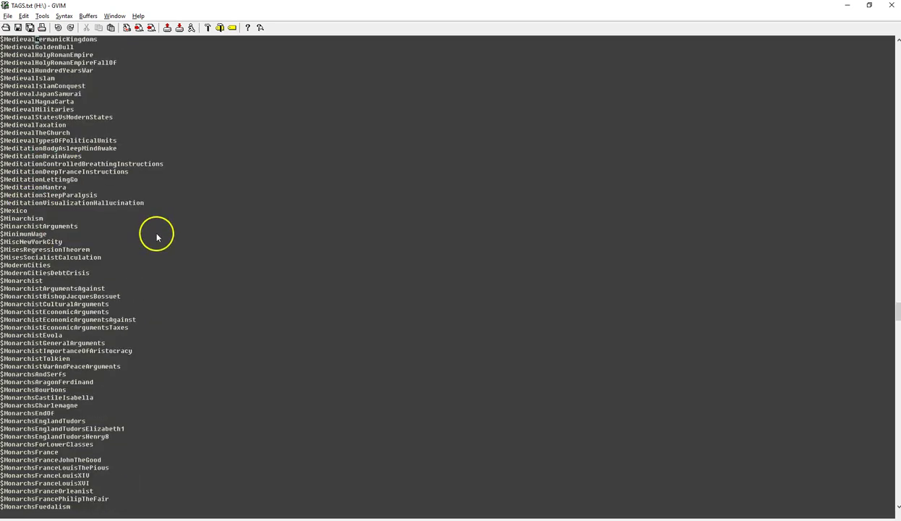
pyautogui.scroll(-1, 156, 235)
# Switch to SuperMemo and browse the Knowledge contents tree from the Leftism highlights to the Star Spangled Crown branch, then minimize the tree.
pyautogui.hotkey('alt', 'Tab')
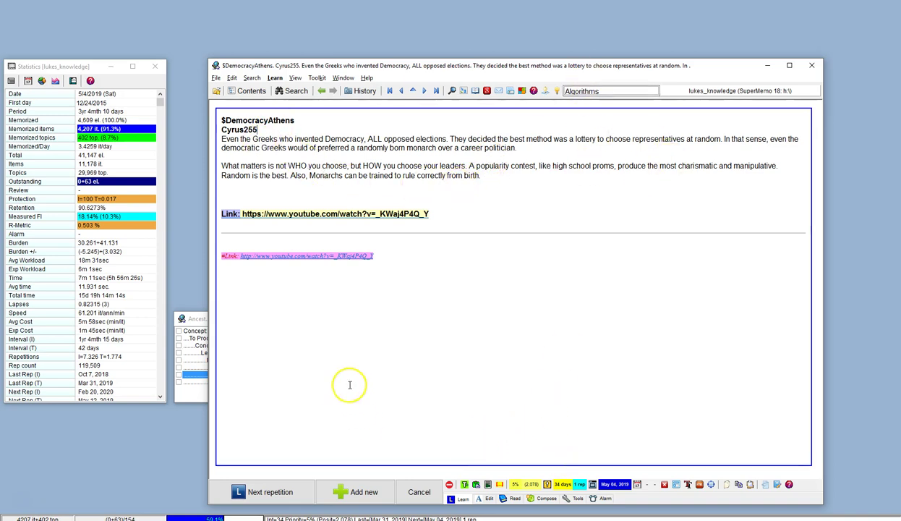
pyautogui.hotkey('ctrl', 'c')
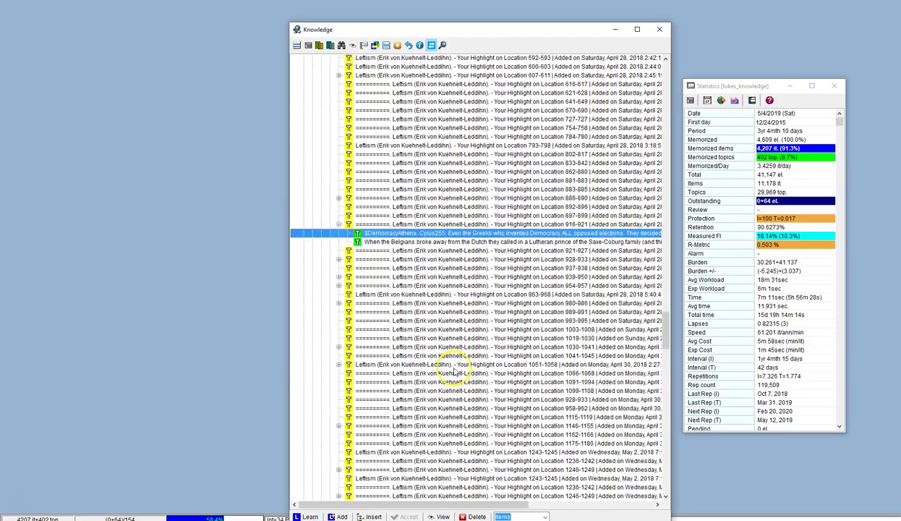
pyautogui.scroll(-1, 454, 370)
pyautogui.scroll(-10, 413, 325)
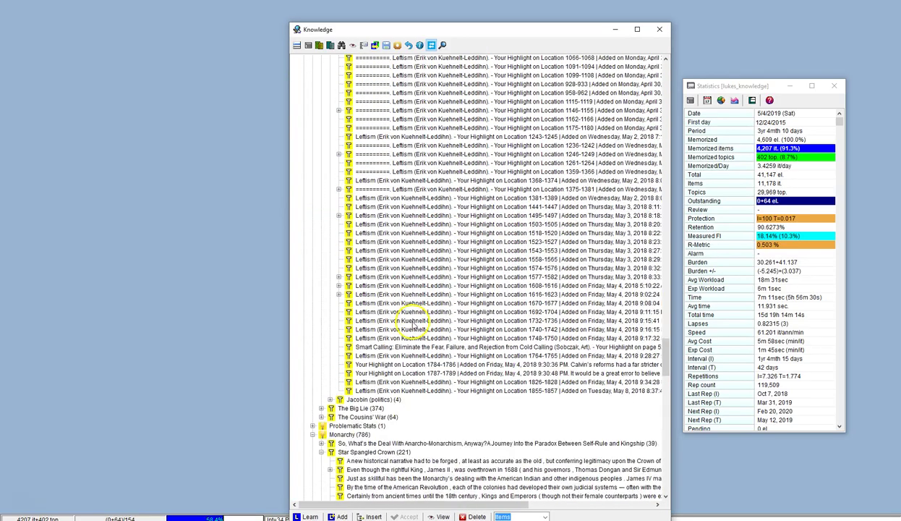
pyautogui.scroll(-1, 413, 324)
pyautogui.scroll(-12, 418, 434)
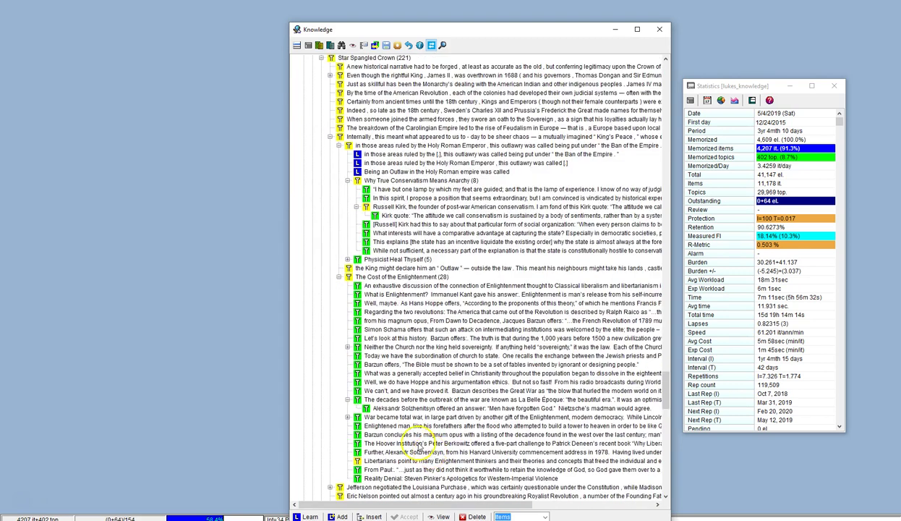
pyautogui.scroll(-5, 478, 398)
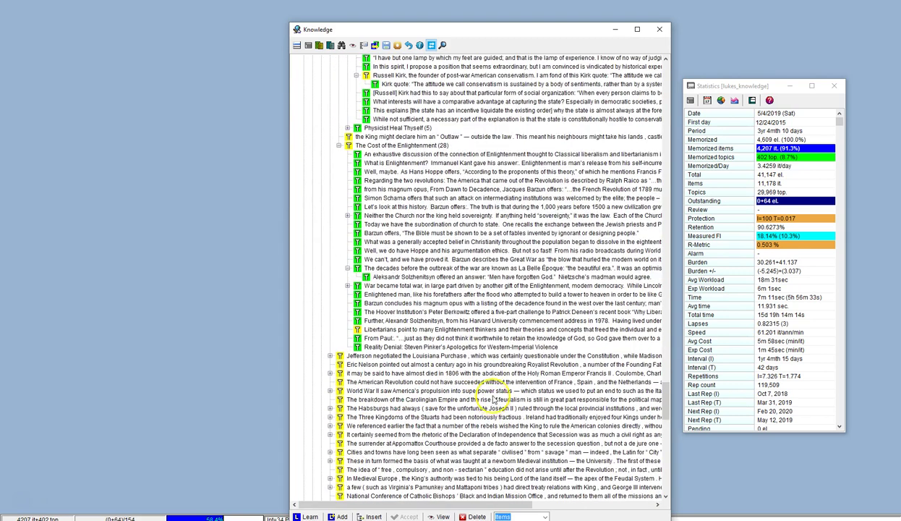
pyautogui.click(618, 30)
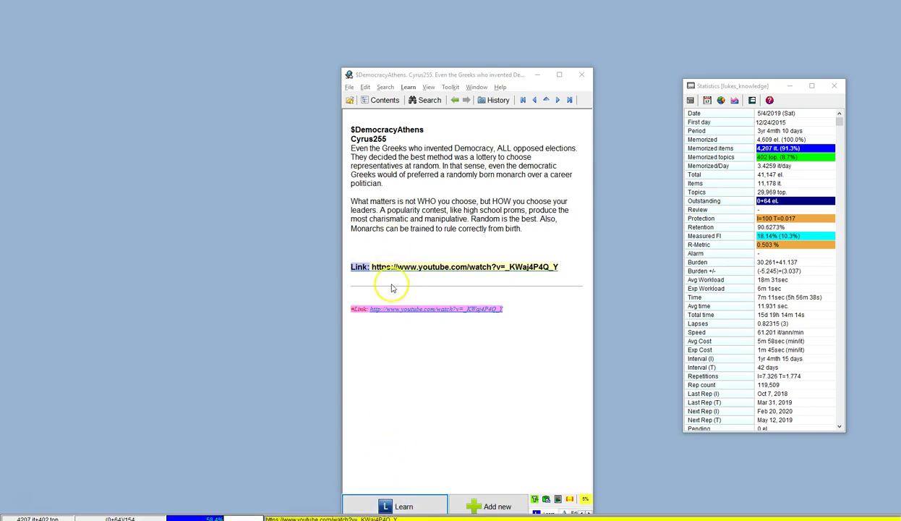
# Switch to TAGS.txt in GVIM and examine the $Monarchist and $Monarchs groups of tags.
pyautogui.hotkey('alt', 'Tab')
pyautogui.scroll(-5, 124, 212)
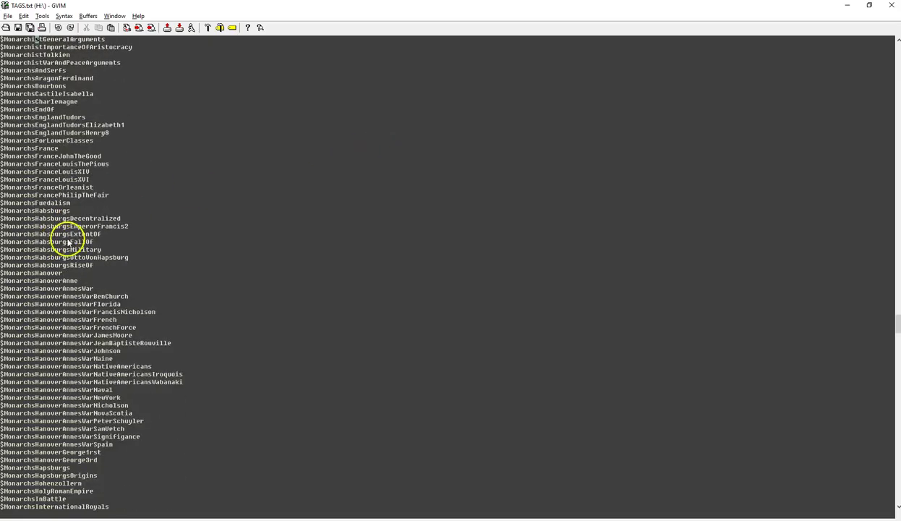
pyautogui.hotkey('alt', 'Tab')
pyautogui.hotkey('alt', 'Tab')
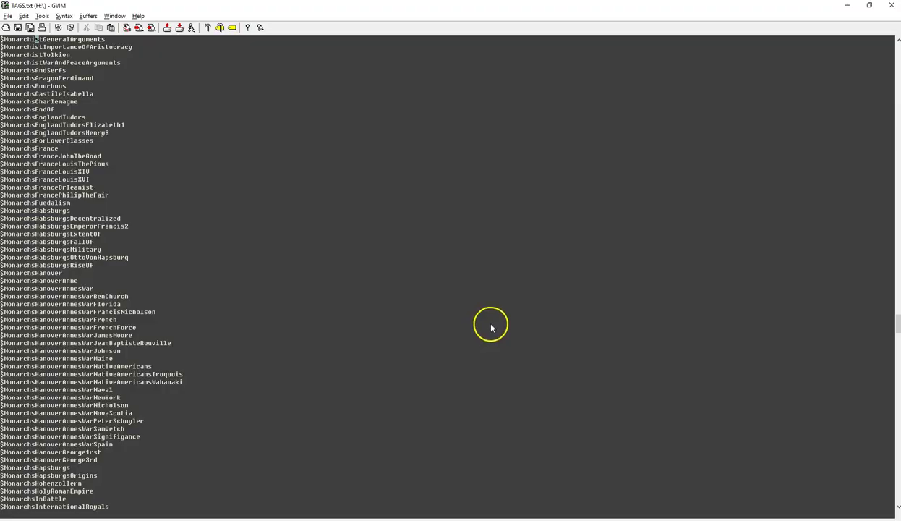
pyautogui.scroll(-3, 547, 314)
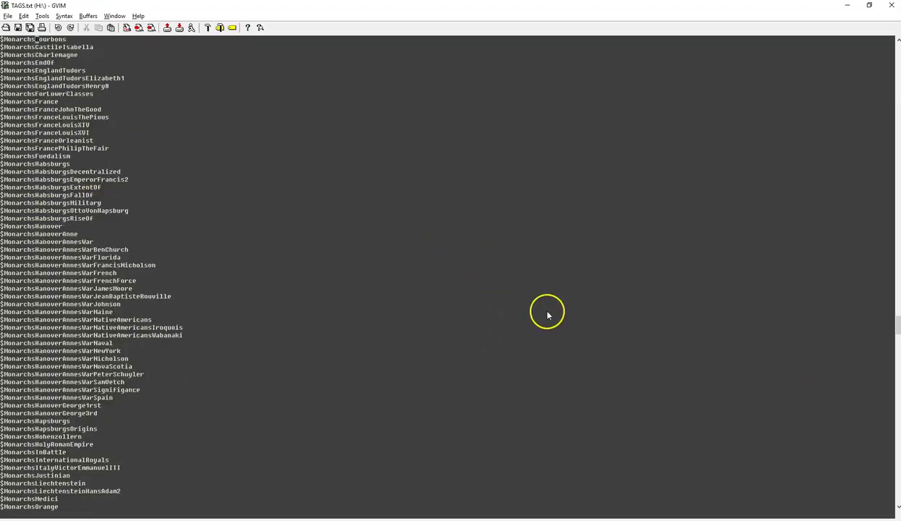
pyautogui.hotkey('alt', 'Tab')
pyautogui.hotkey('alt', 'Tab')
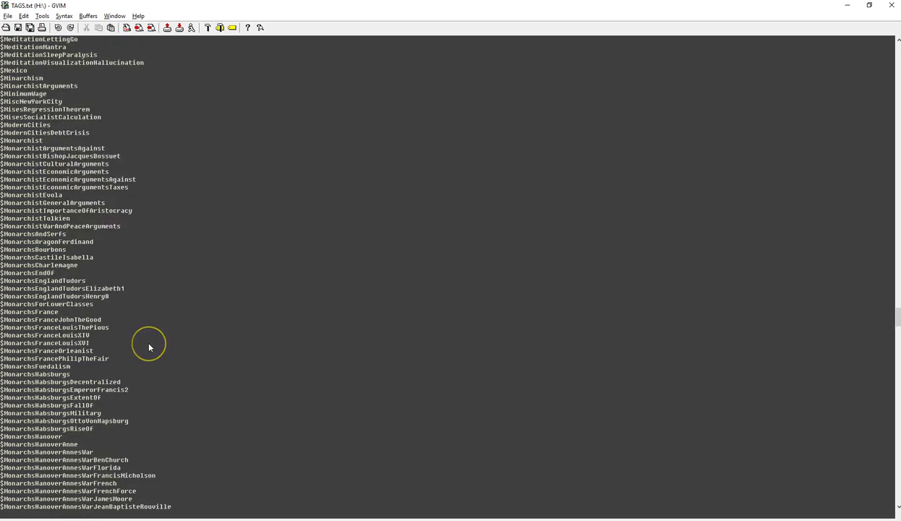
pyautogui.scroll(-1, 149, 347)
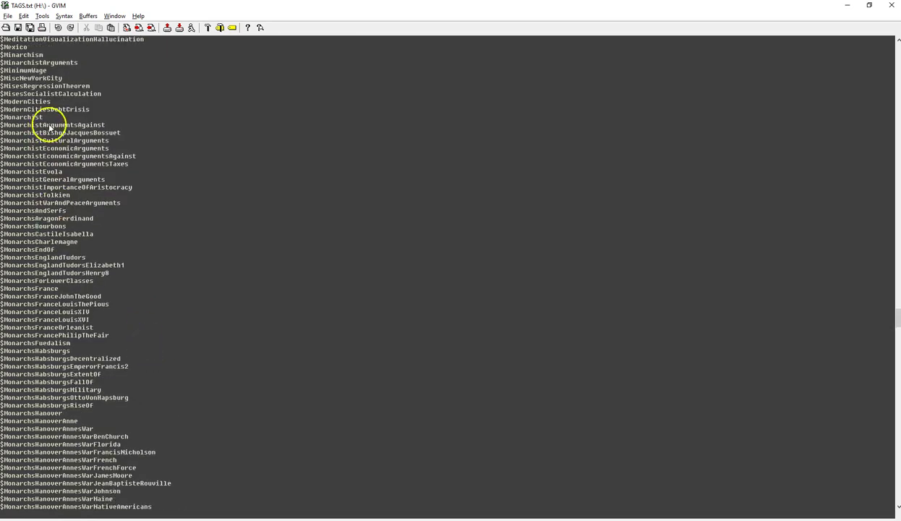
# Switch to SuperMemo and search the collection for elements containing $Monarch.
pyautogui.click(33, 256)
pyautogui.hotkey('alt', 'Tab')
pyautogui.hotkey('ctrl', 'f')
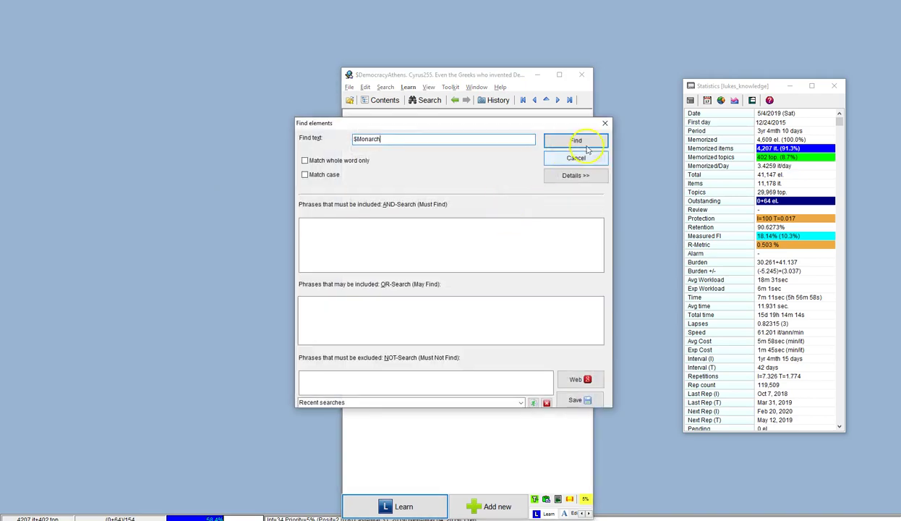
pyautogui.click(583, 143)
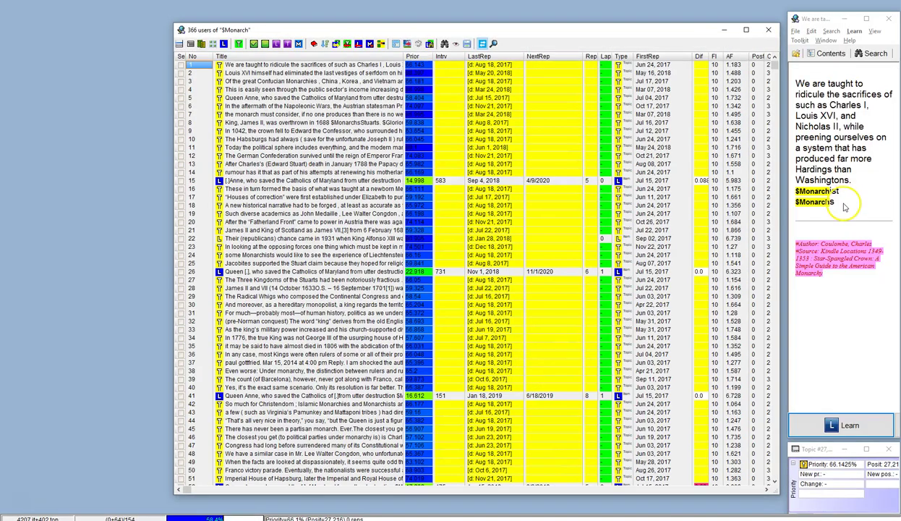
# Browse the elements found for $Monarch, viewing the tags of the first four, then close the results browser.
pyautogui.press('Down')
pyautogui.press('Down')
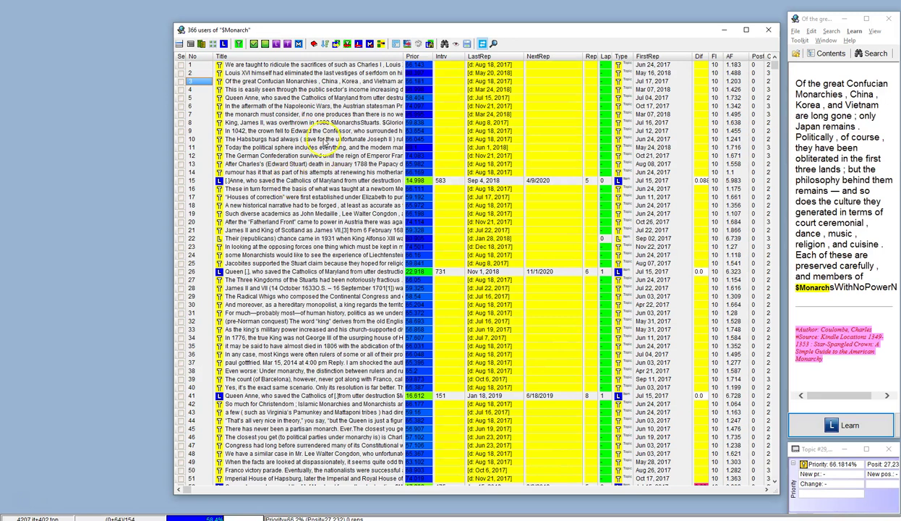
pyautogui.press('Down')
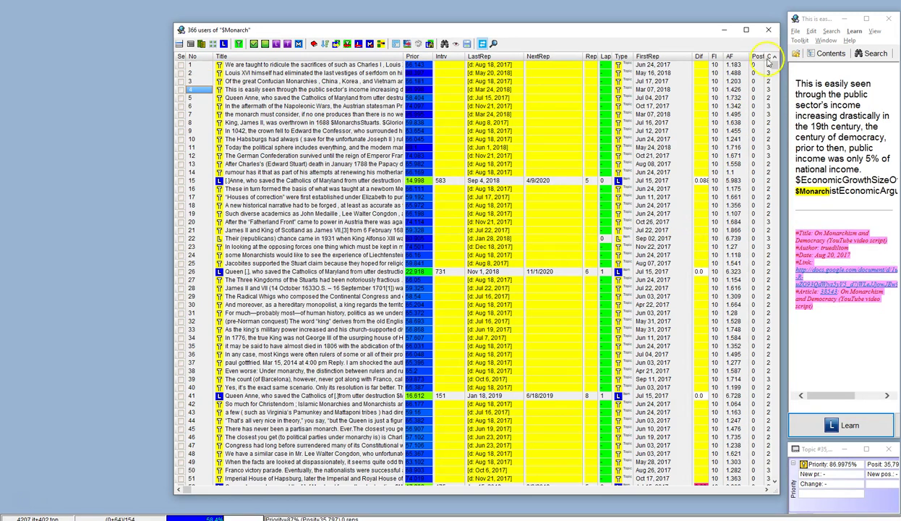
pyautogui.moveTo(775, 455); pyautogui.dragTo(796, 279)
pyautogui.click(768, 29)
# Restore the full window layout, then examine the memorized topics statistic and the $EconomicGrowthSizeOfGovernment tag in the element.
pyautogui.hotkey('ctrl', 'F5')
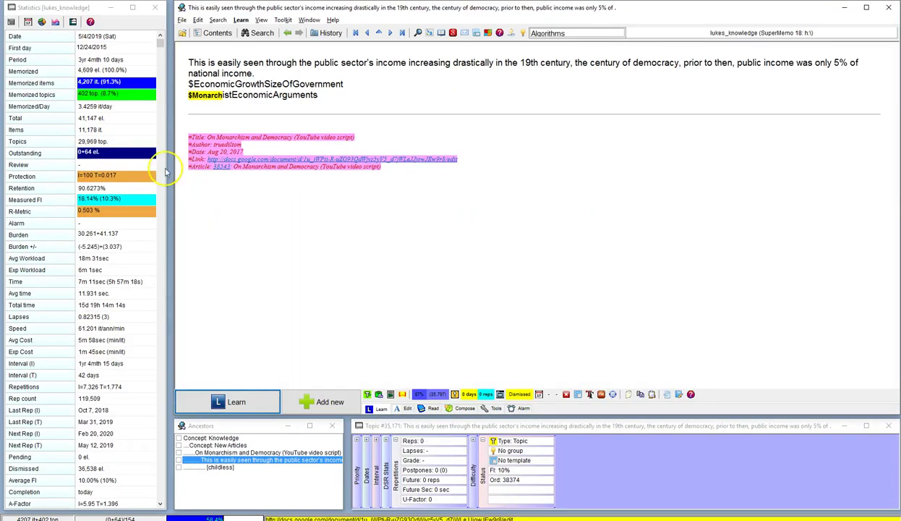
pyautogui.click(94, 94)
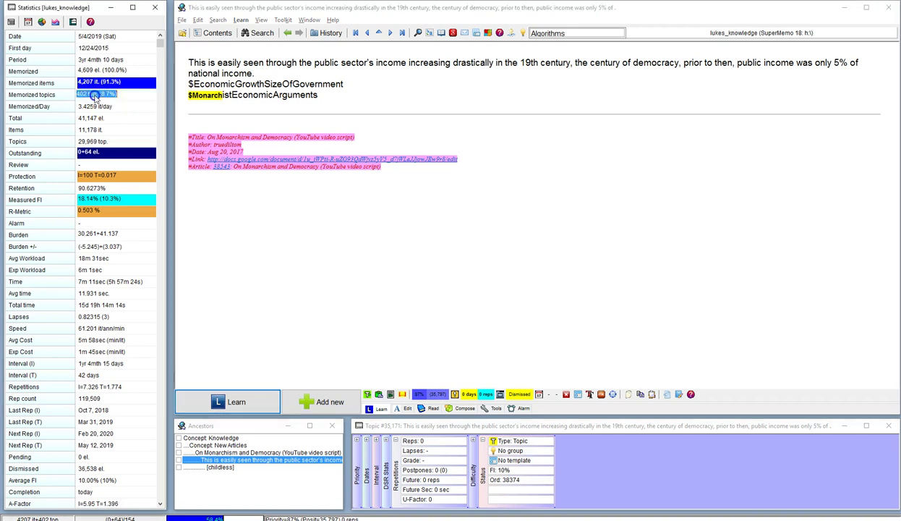
pyautogui.click(122, 94)
pyautogui.click(323, 227)
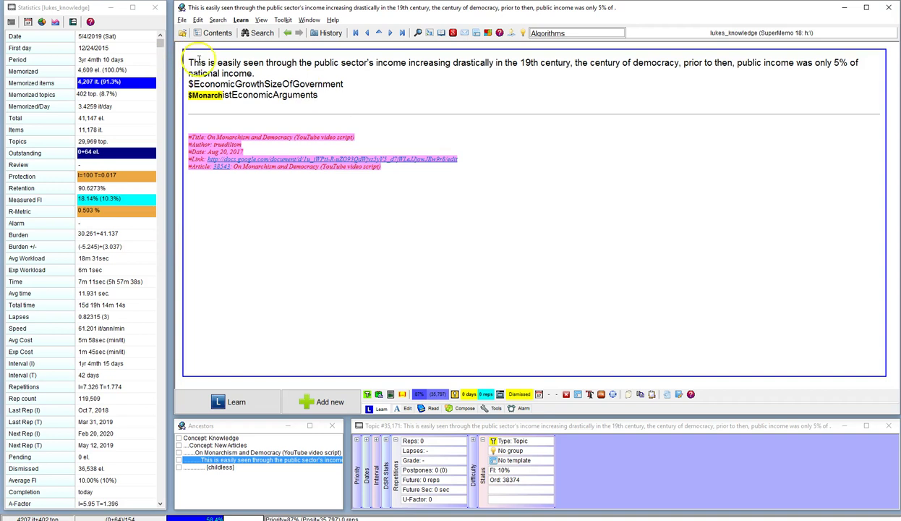
pyautogui.doubleClick(194, 84)
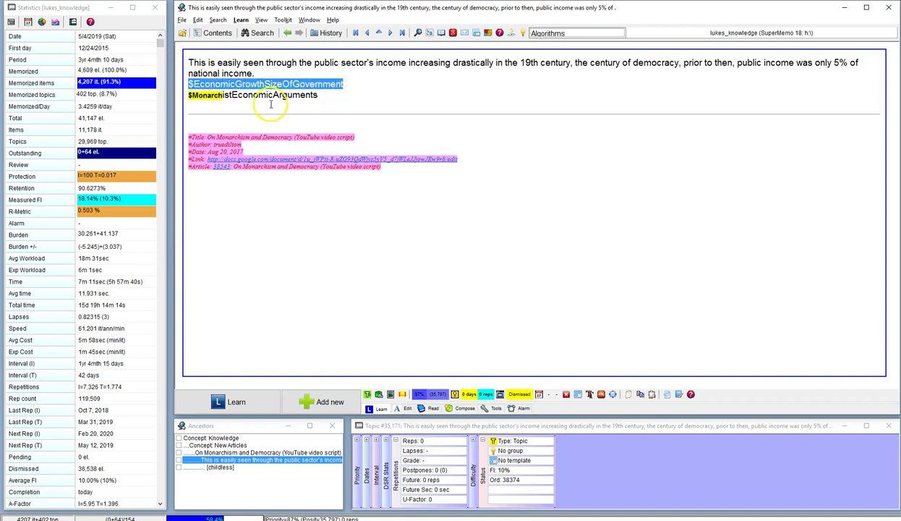
pyautogui.click(243, 105)
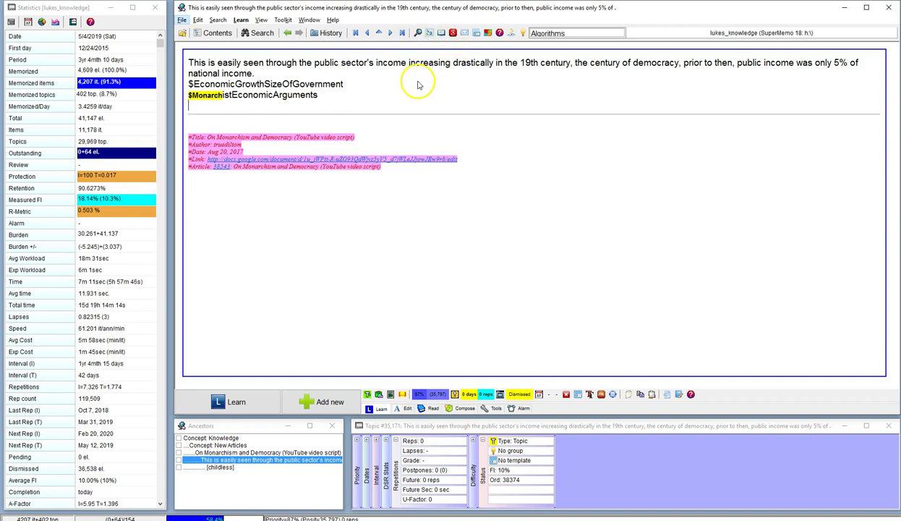
# Switch to TAGS.txt in GVIM, sort the tags with sort u to remove duplicates, and view the end of the list.
pyautogui.hotkey('alt', 'Tab')
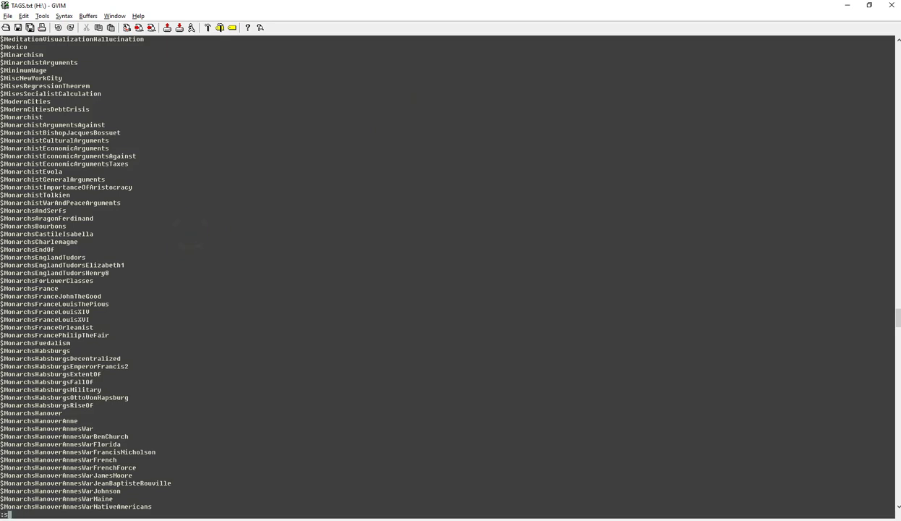
pyautogui.press('Return')
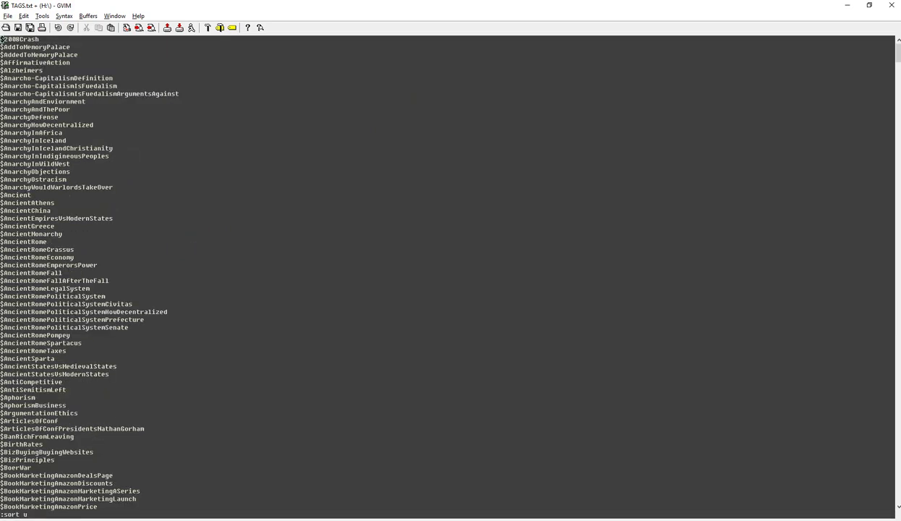
pyautogui.press('G')
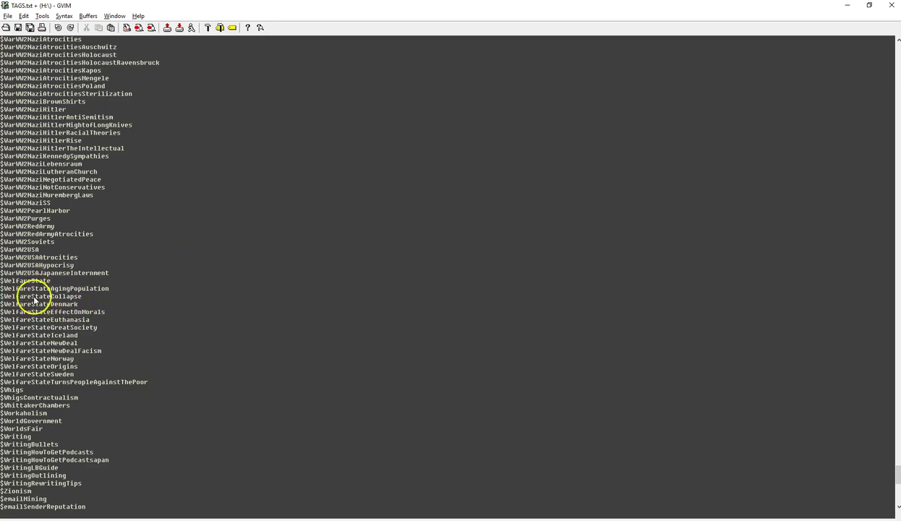
pyautogui.scroll(-6, 22, 297)
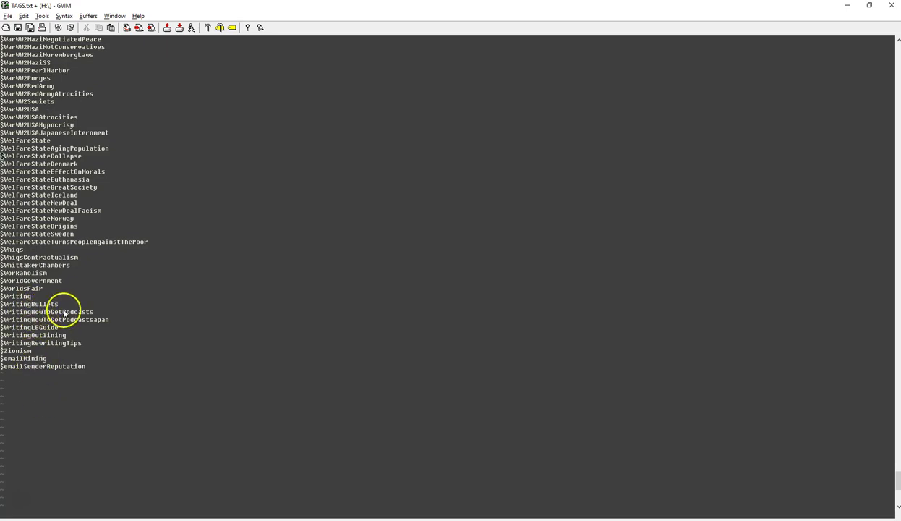
pyautogui.scroll(1, 76, 336)
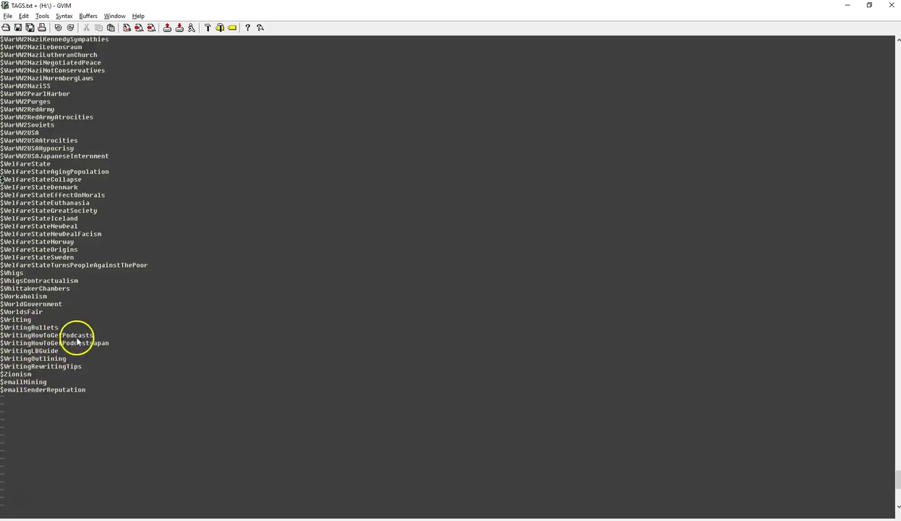
pyautogui.scroll(1, 79, 355)
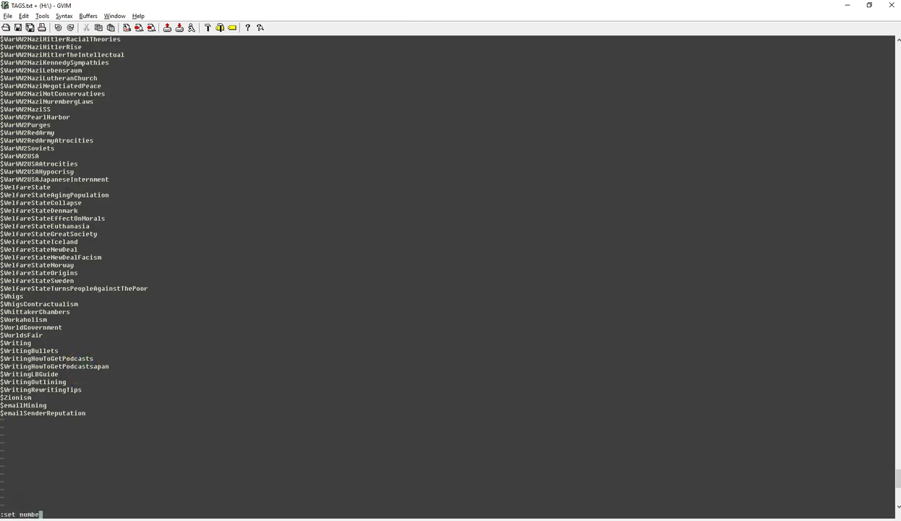
# Turn on line numbers with set number to see how many tags the file holds, then switch back to SuperMemo.
pyautogui.write('r')
pyautogui.press('Return')
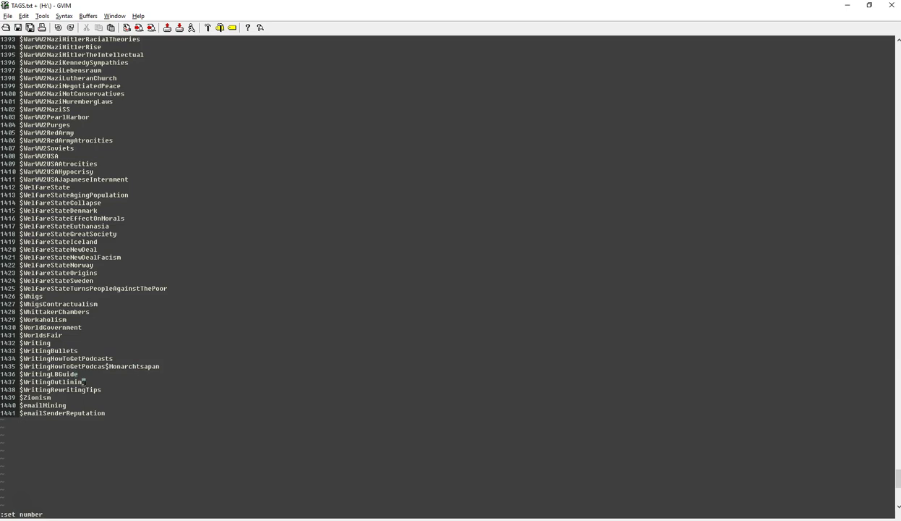
pyautogui.press('Down')
pyautogui.press('Down')
pyautogui.press('Down')
pyautogui.hotkey('alt', 'Tab')
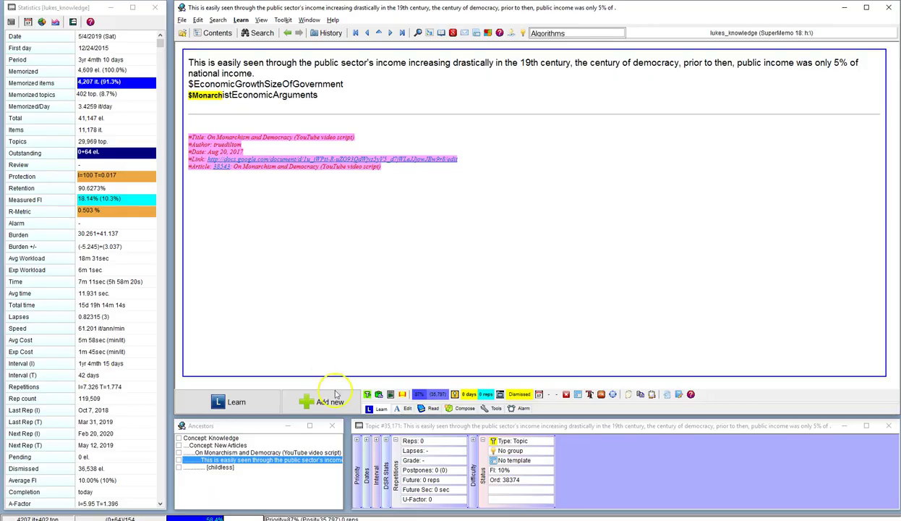